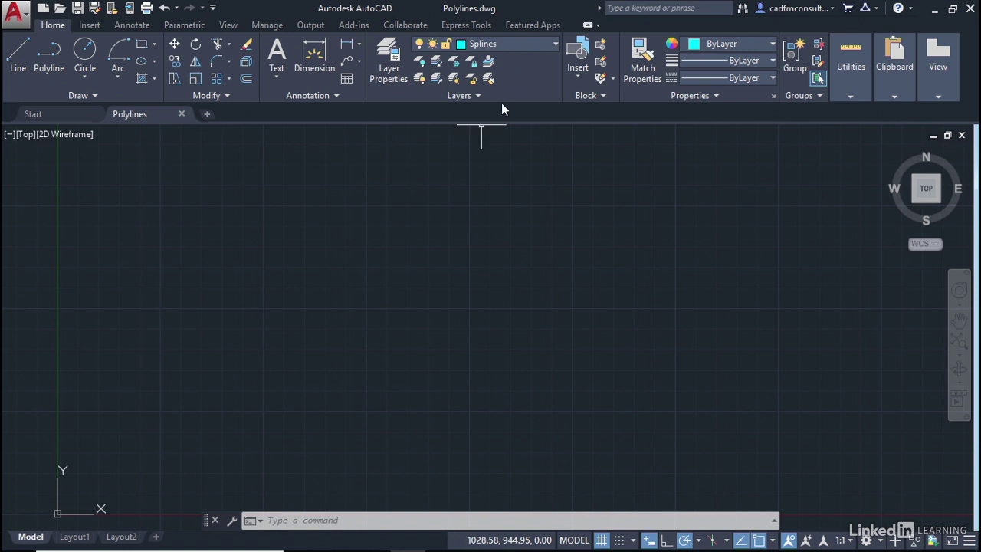
Step: Make the Polylines layer the current layer
click(553, 44)
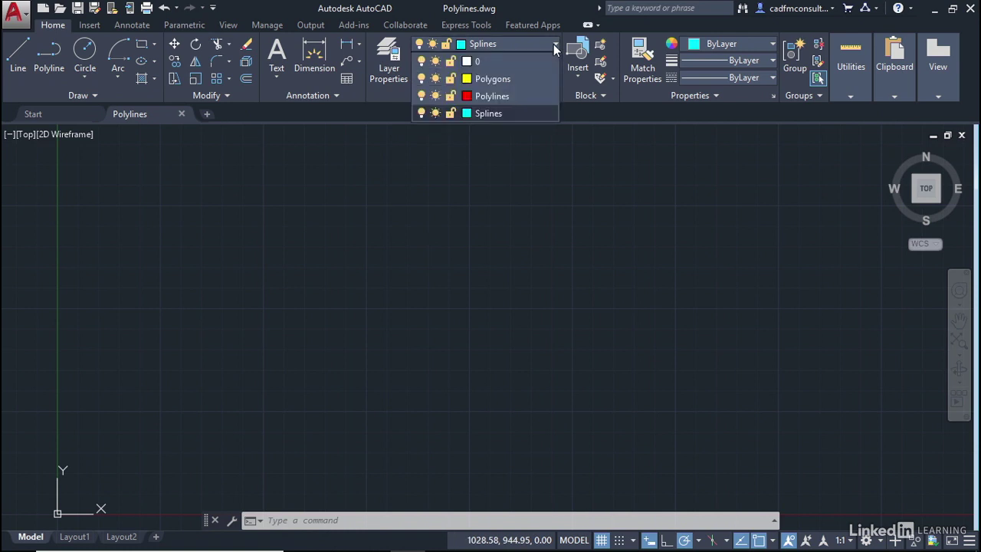
click(493, 97)
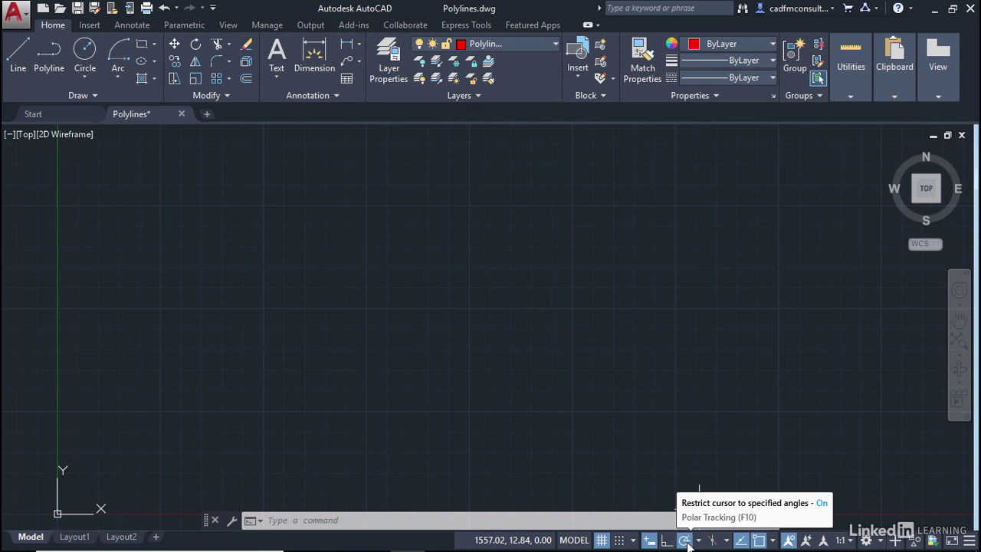
click(742, 542)
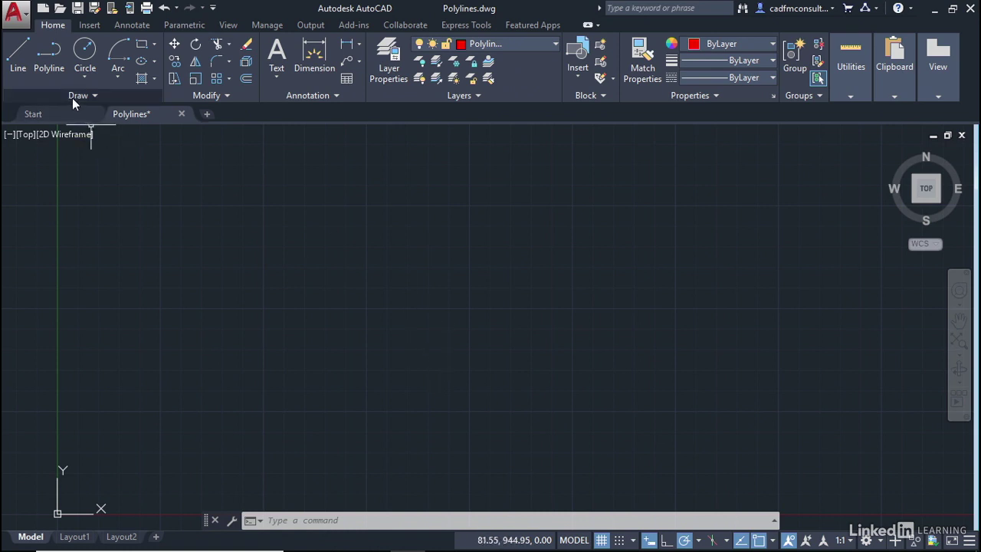
Step: Start a polyline at 300,300 and draw a 500-unit segment straight up followed by a 1200-unit horizontal segment to the right
click(52, 57)
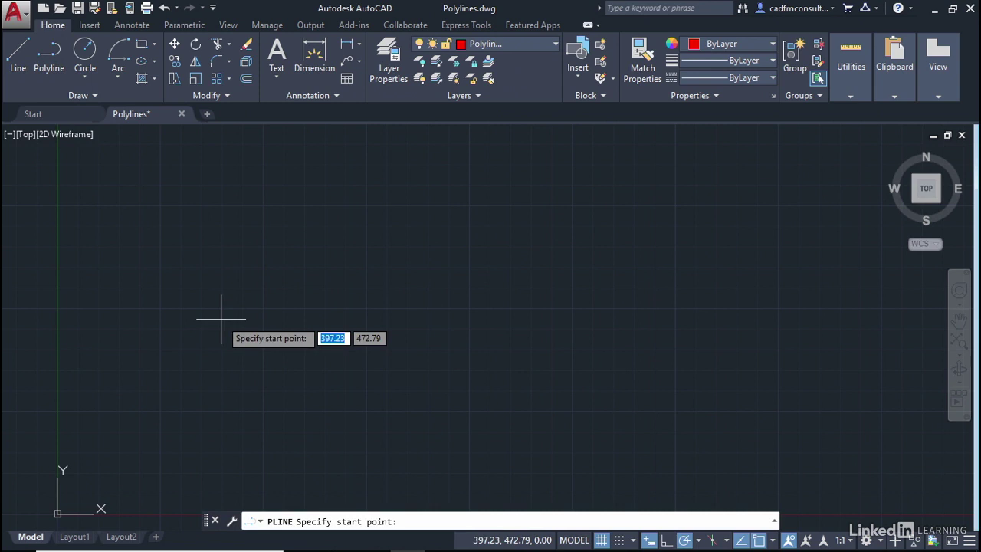
text(300)
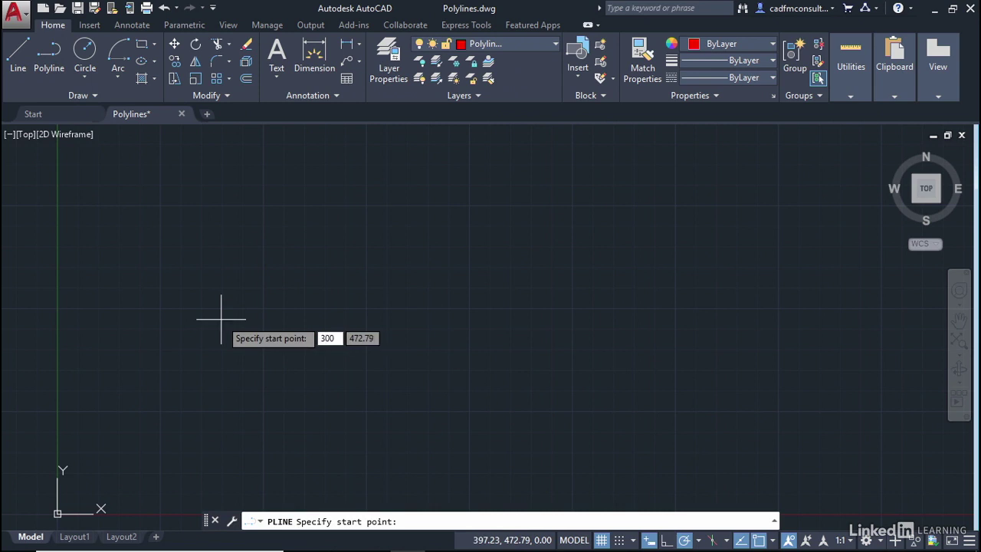
key(Tab)
text(300)
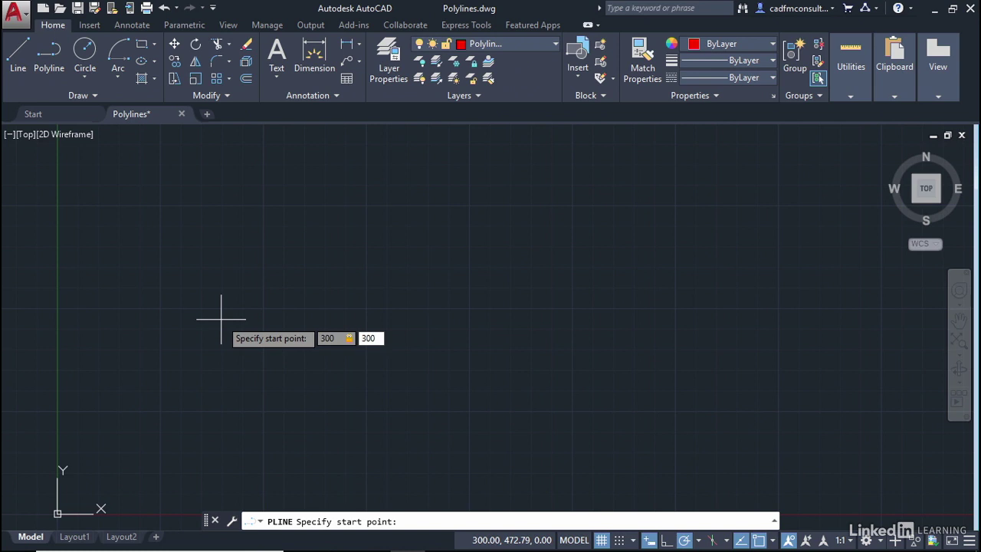
key(Return)
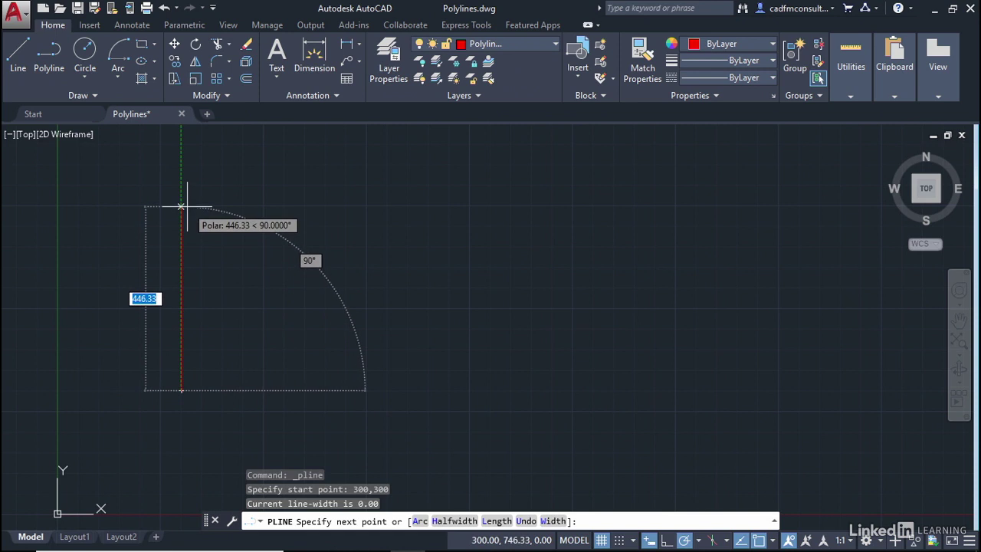
text(500)
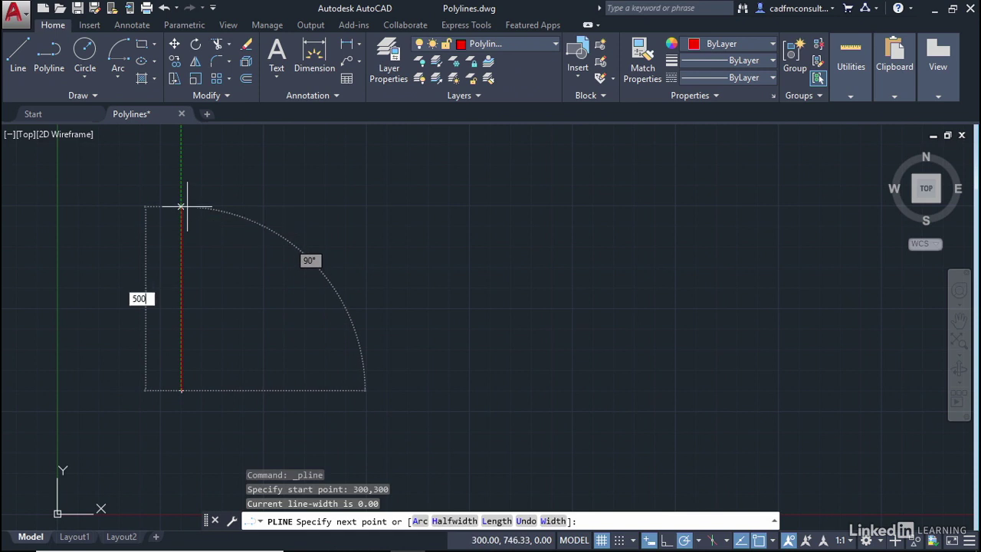
key(Return)
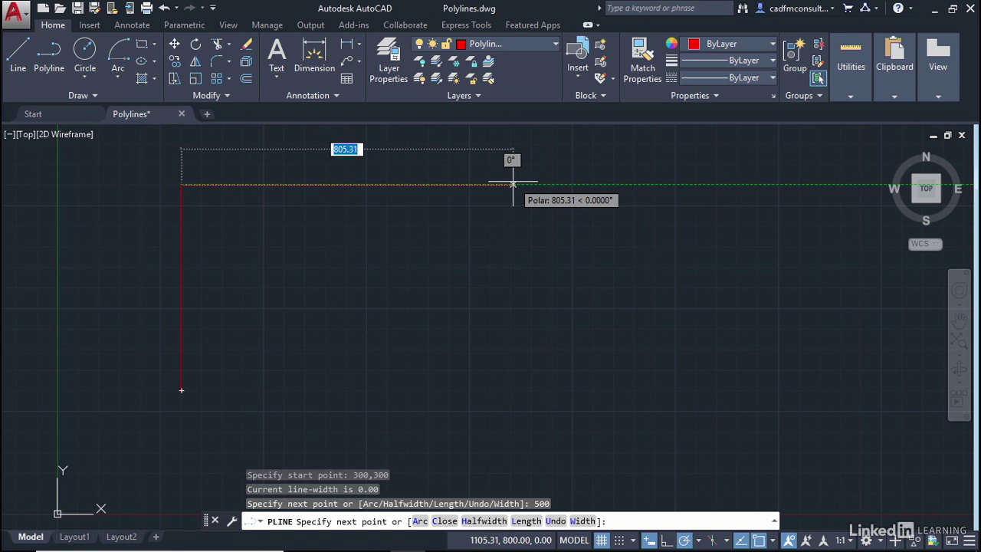
text(500)
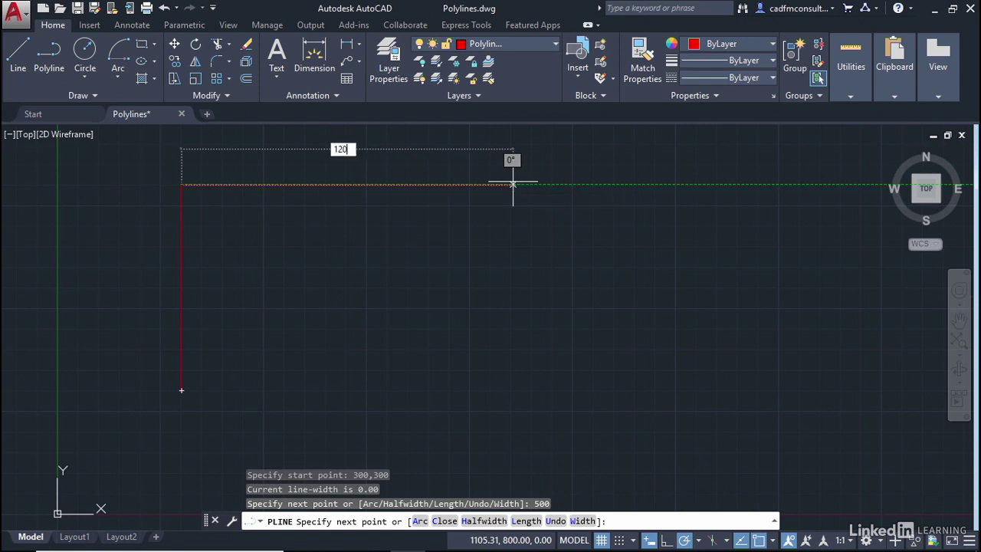
text(1200)
key(Return)
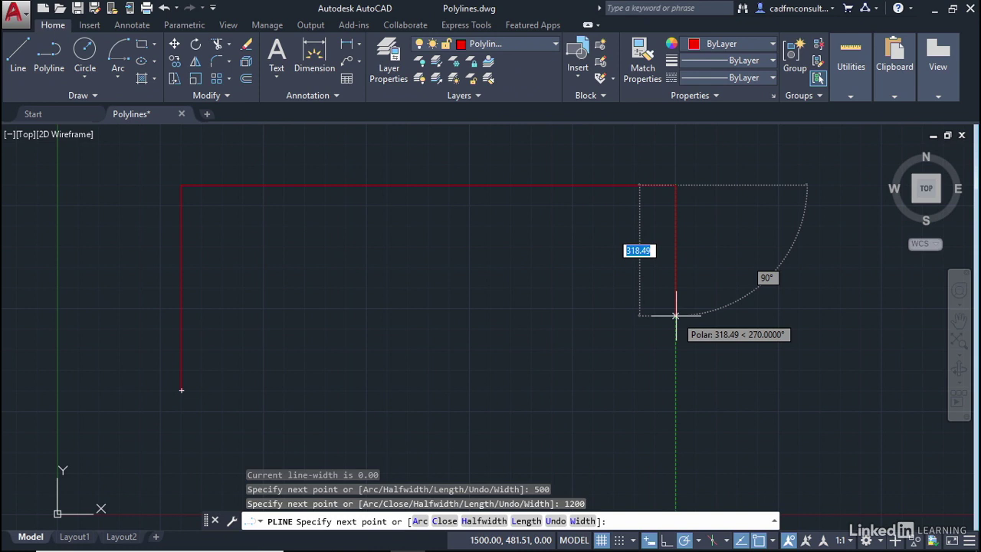
Step: Continue the polyline with an arc segment whose endpoint lies 500 units straight below the end of the horizontal segment
right_click(543, 235)
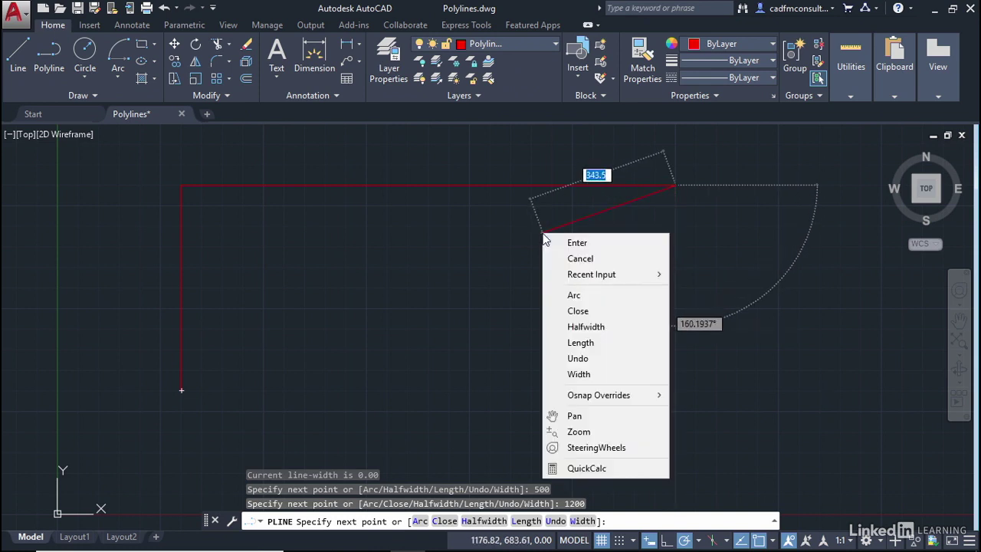
click(584, 297)
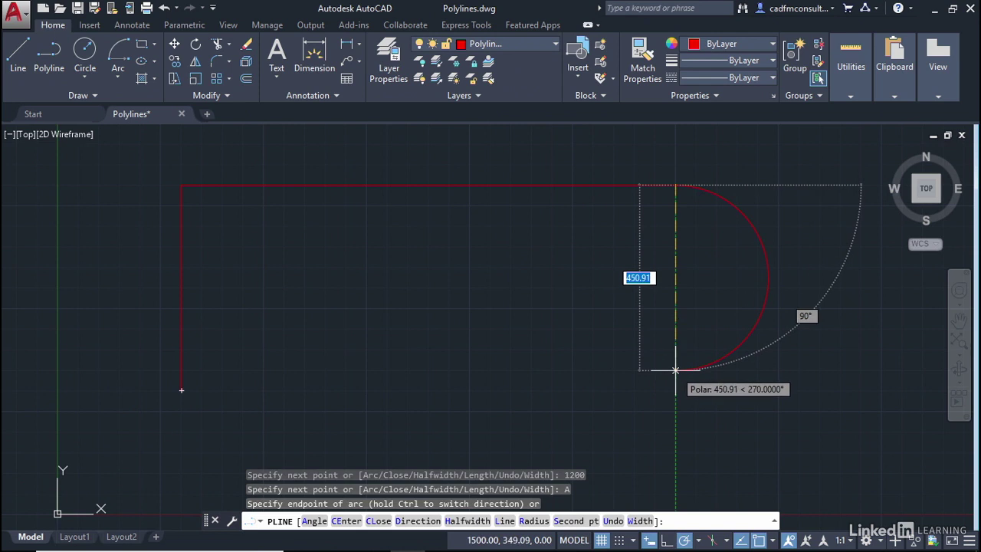
text(500)
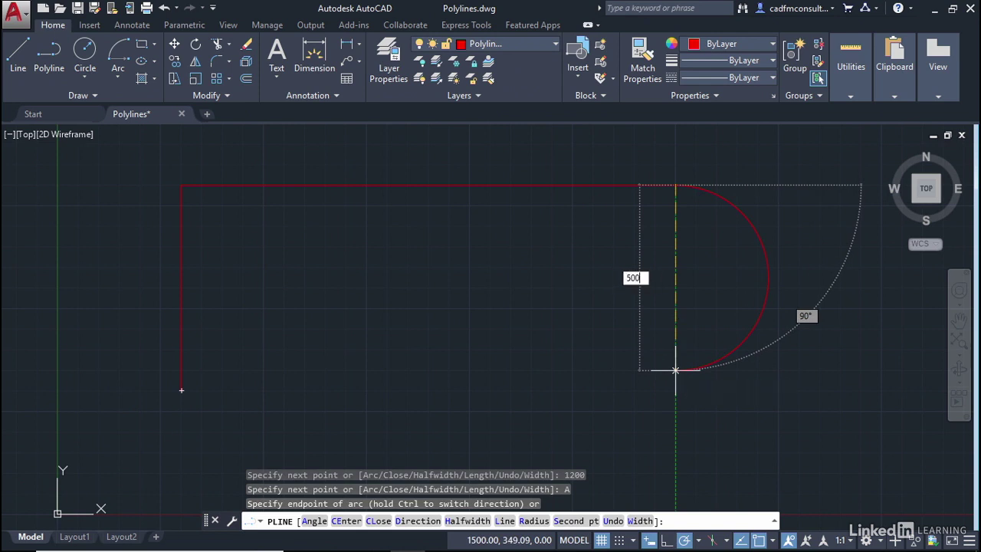
key(Return)
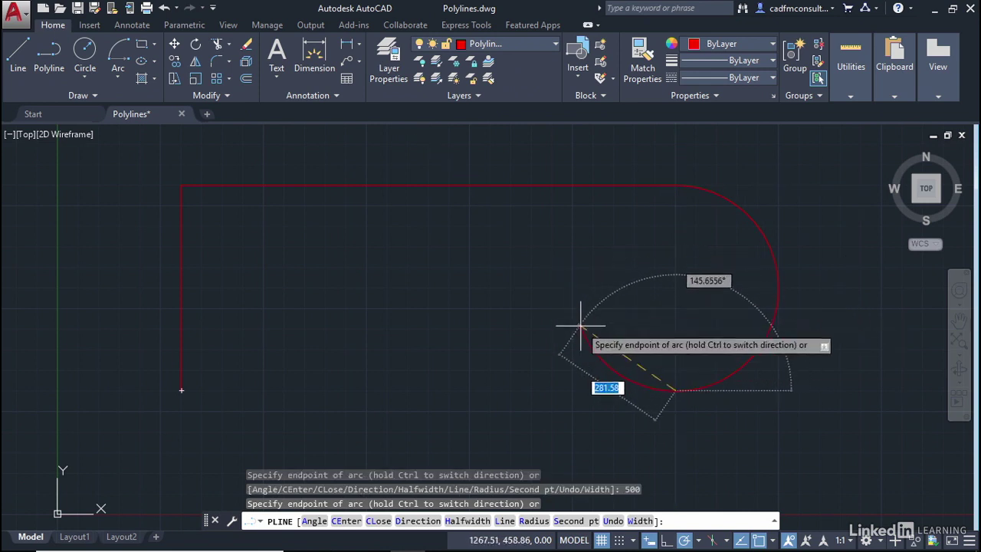
Step: Switch the polyline back to line segments and close it to its start point
right_click(407, 253)
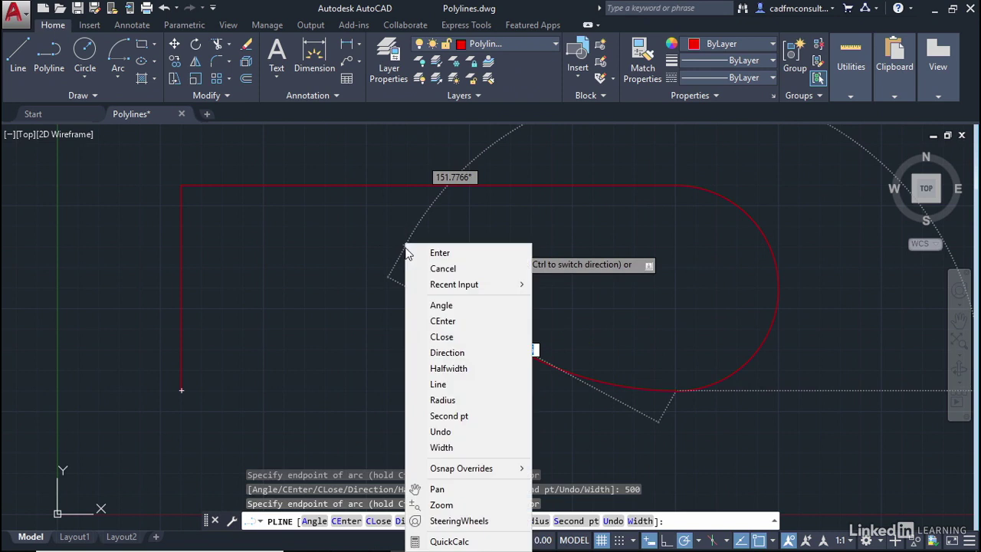
click(456, 387)
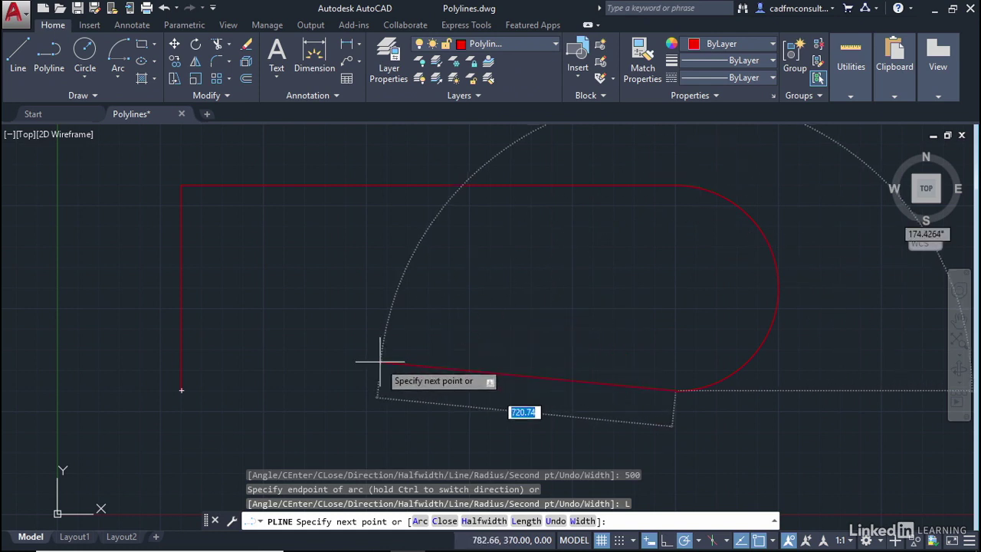
right_click(315, 372)
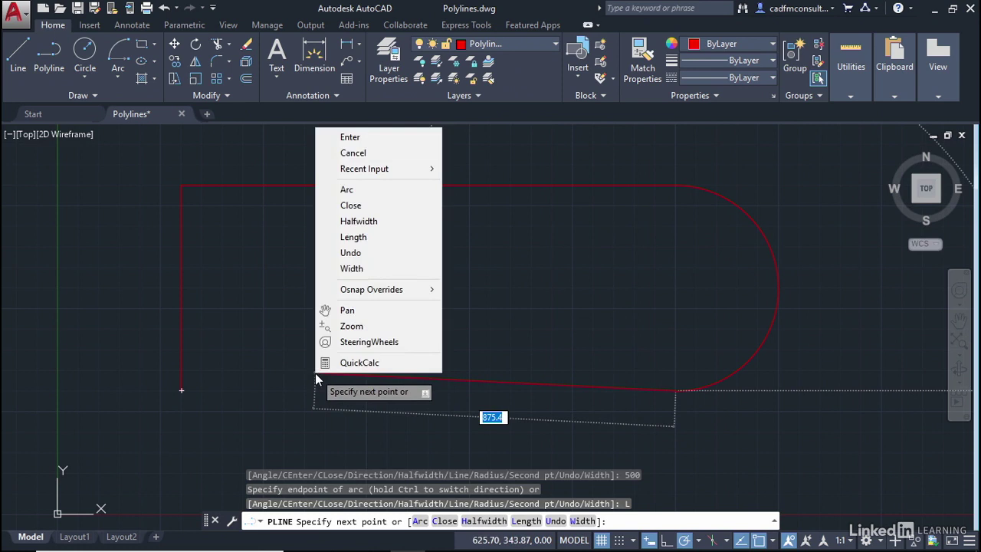
click(384, 206)
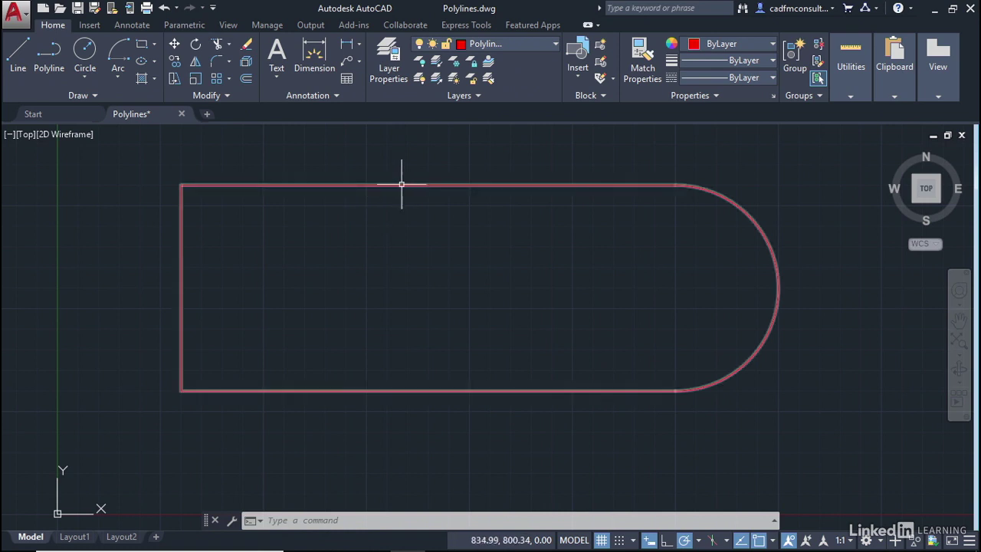
mouse_move(402, 184)
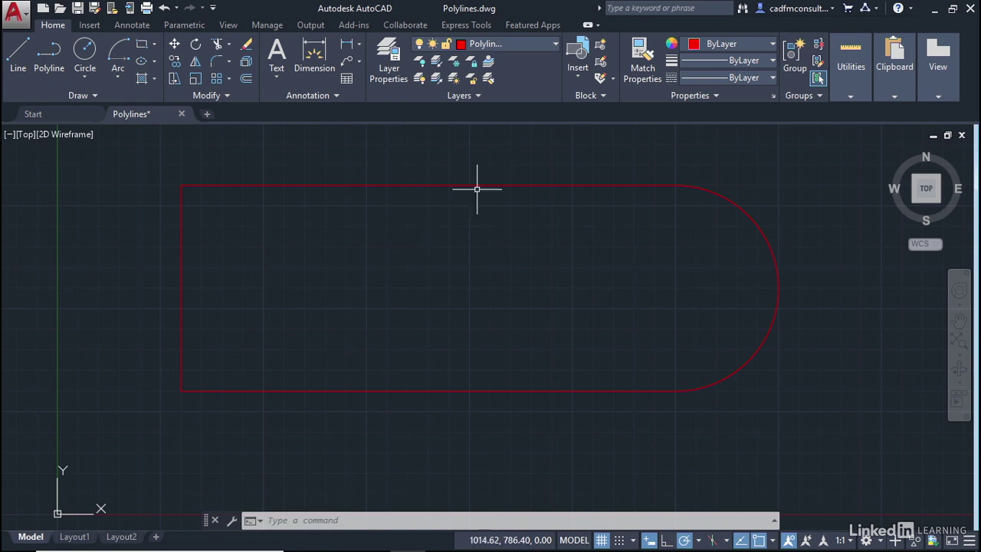
Step: On the Polygons layer, draw a six-sided polygon centered on the arc's center, inscribed in a circle that reaches the arc's midpoint
click(555, 44)
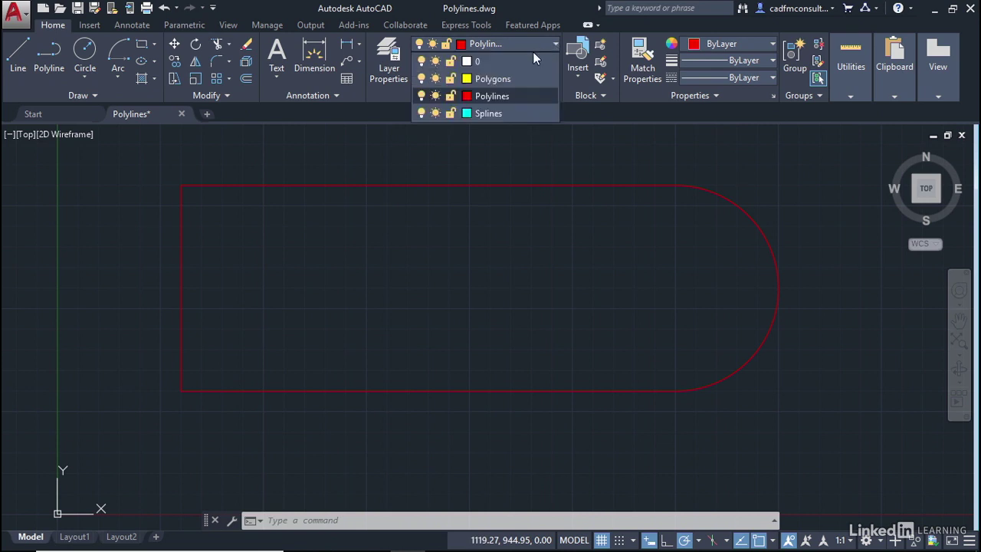
click(502, 78)
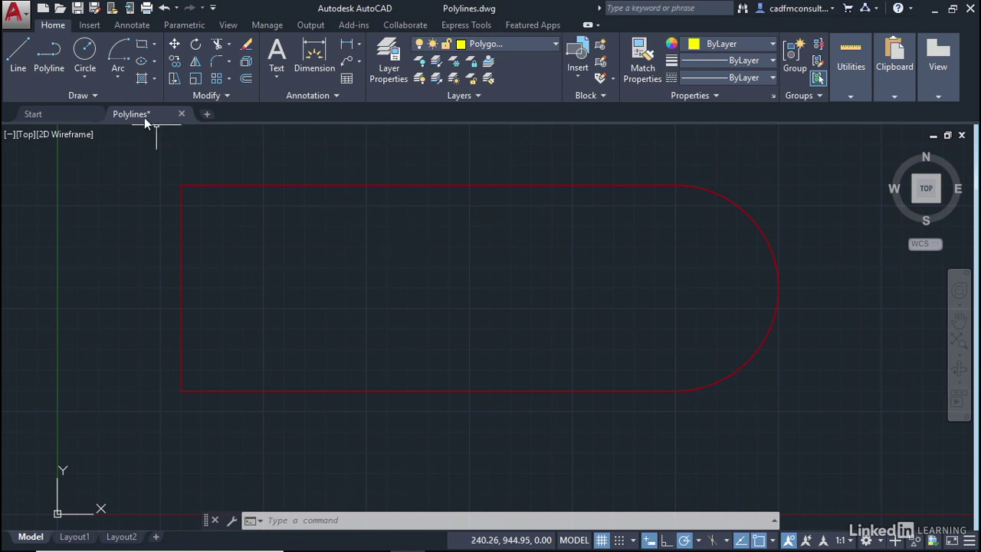
click(155, 44)
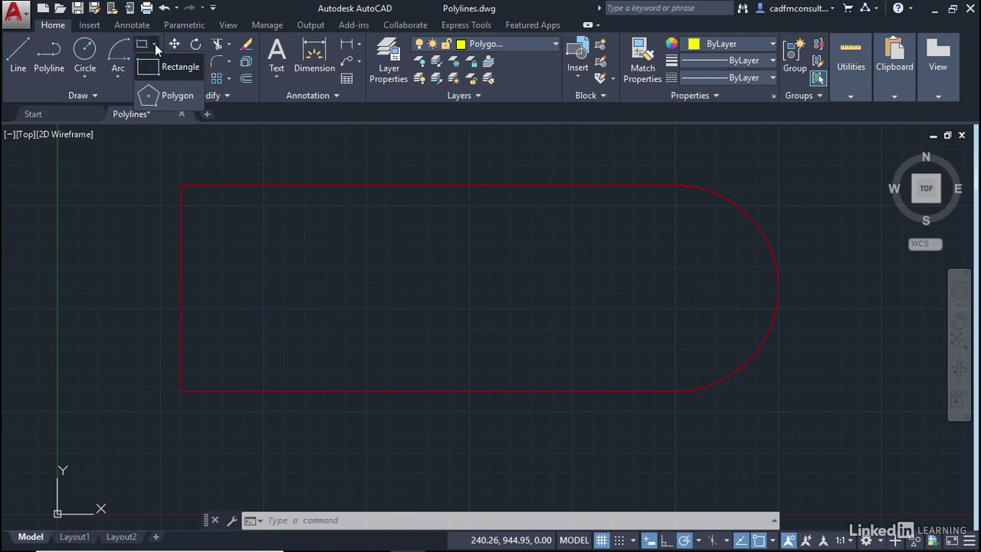
click(160, 97)
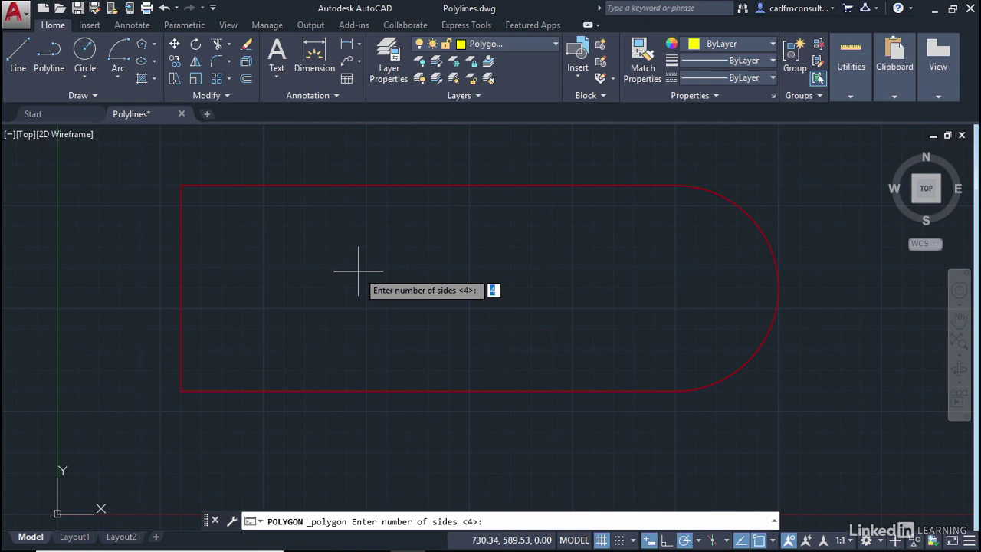
text(6)
key(Return)
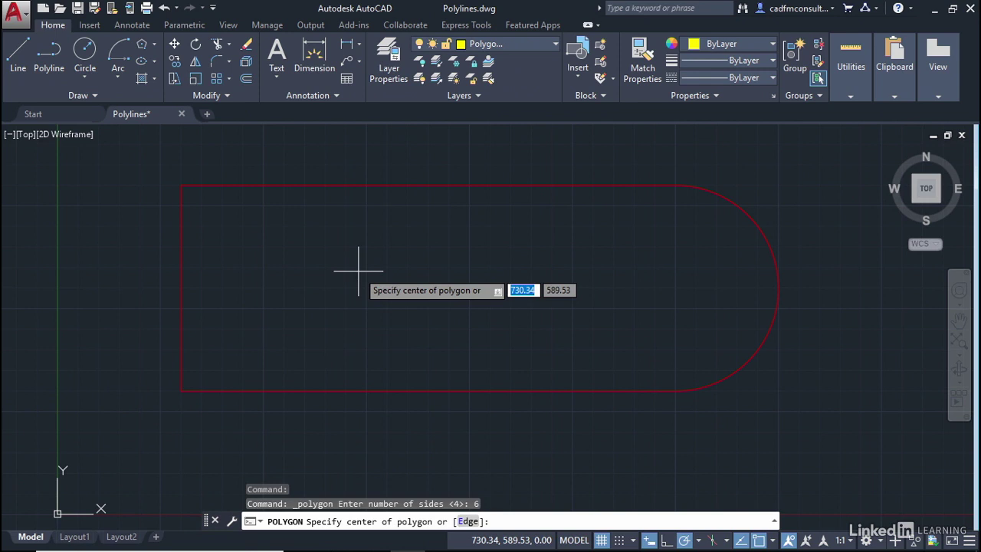
click(773, 540)
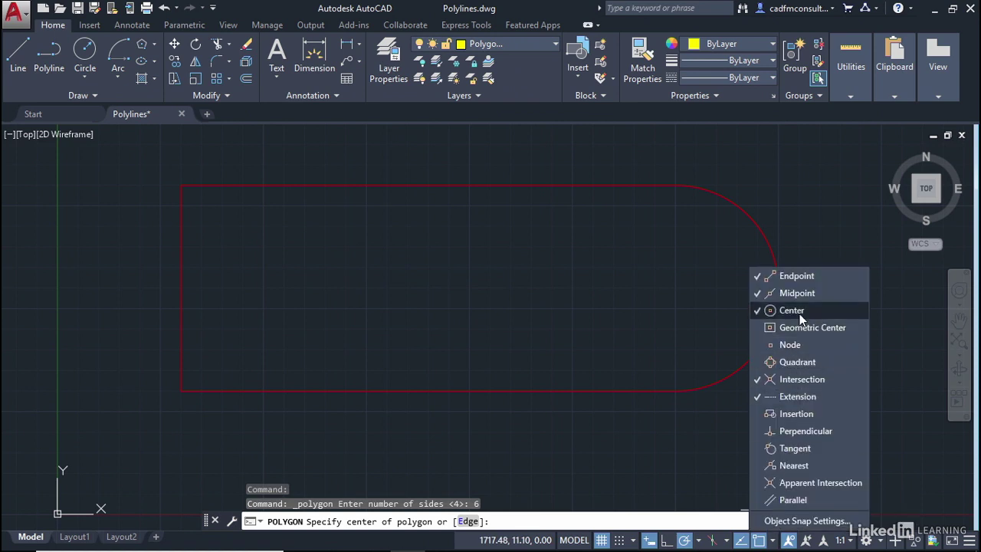
click(774, 541)
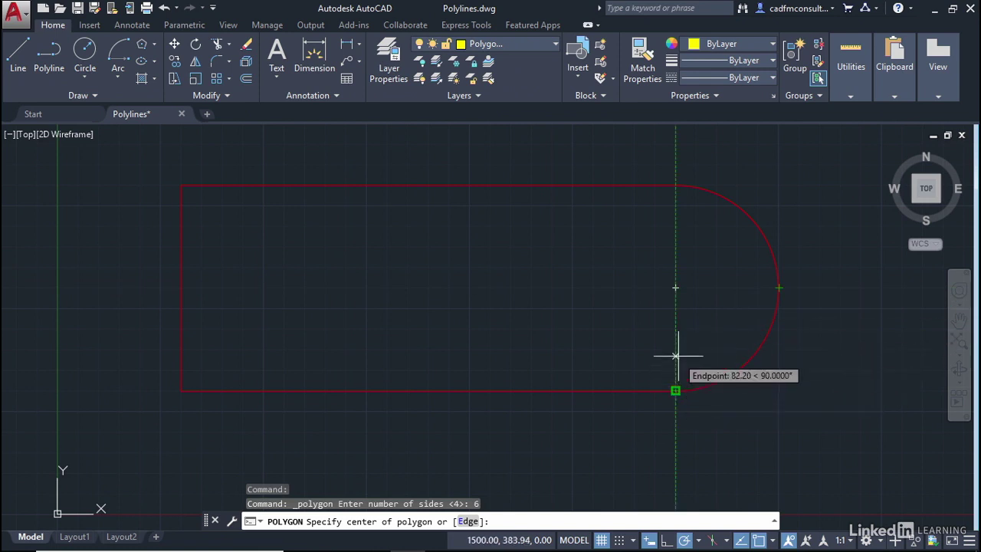
click(675, 288)
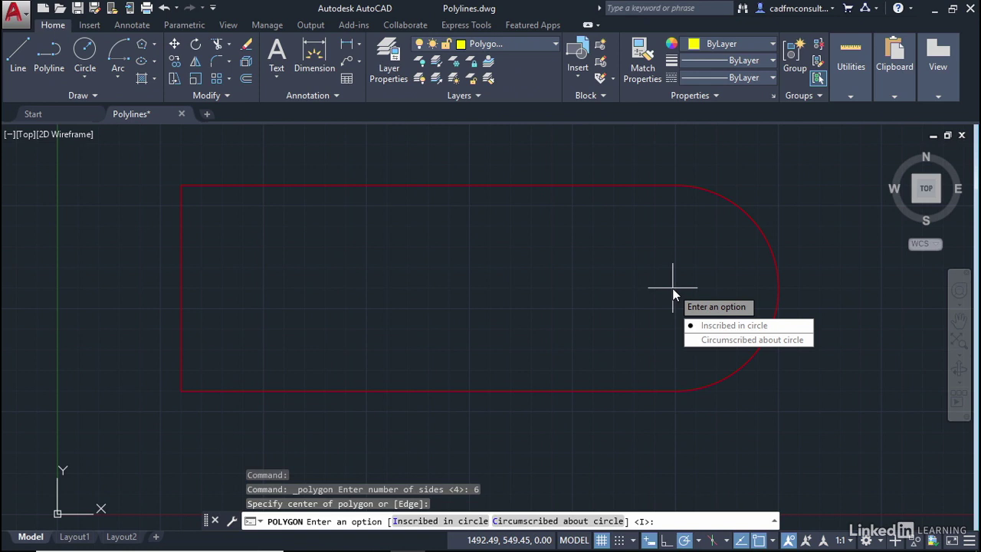
click(719, 329)
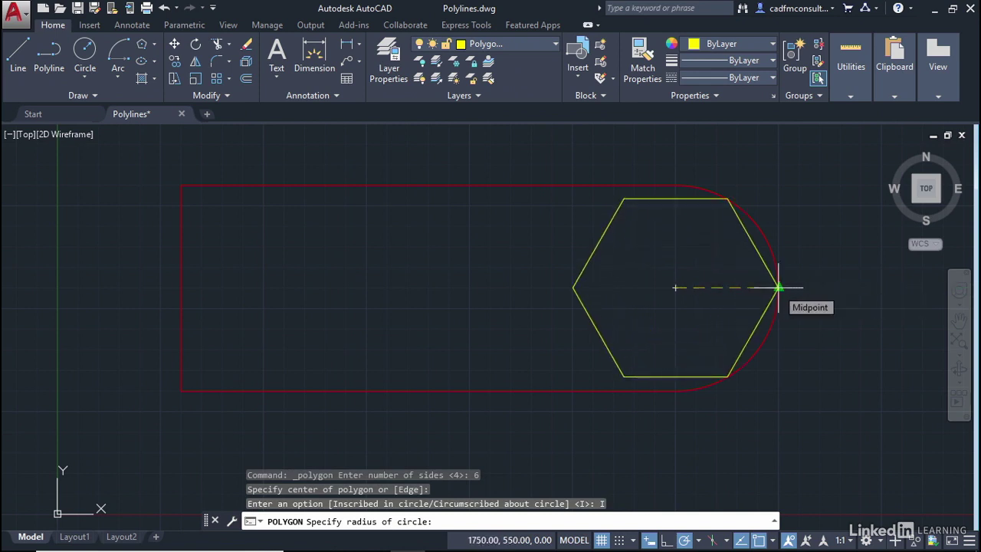
click(778, 287)
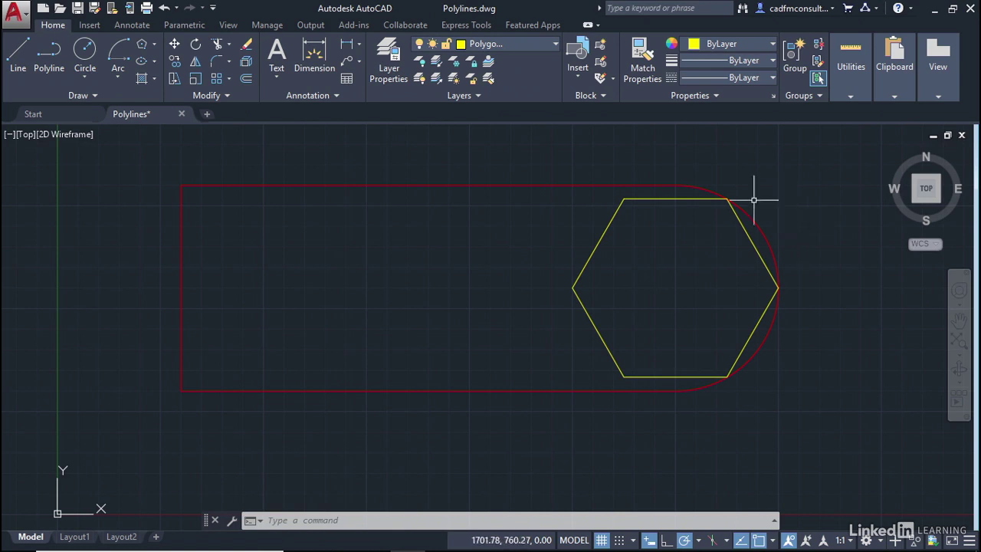
Step: Make Splines the current layer and keep the additional drawing tools pinned open
click(553, 42)
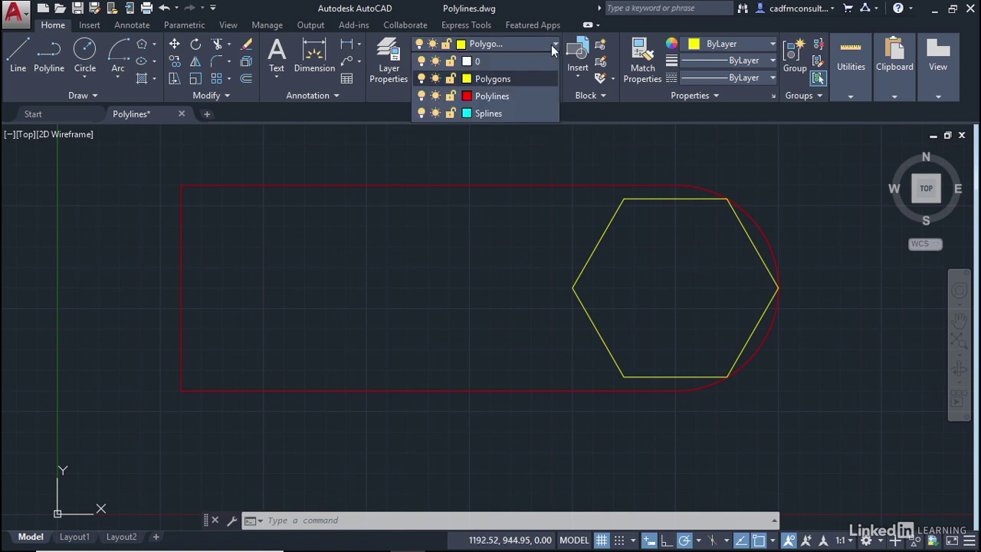
click(491, 113)
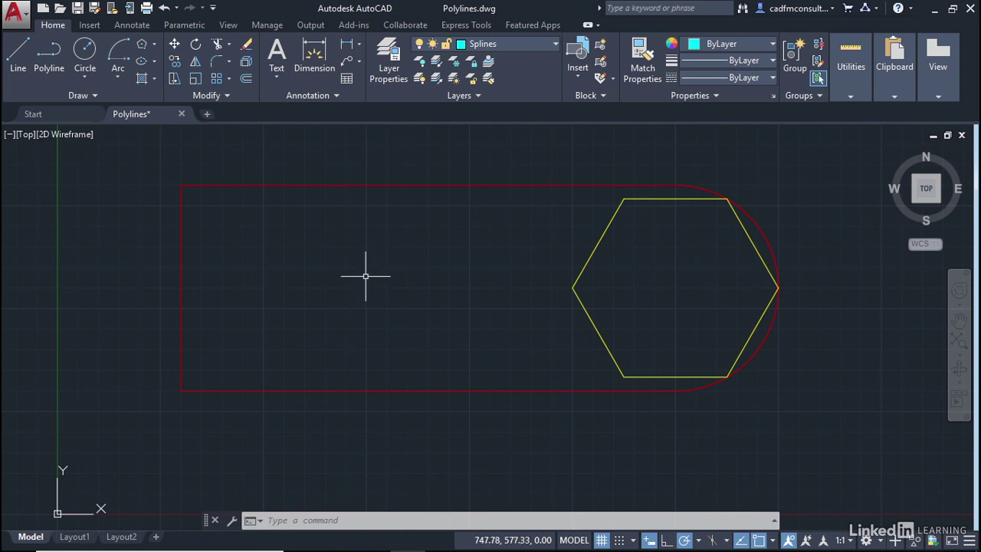
click(92, 95)
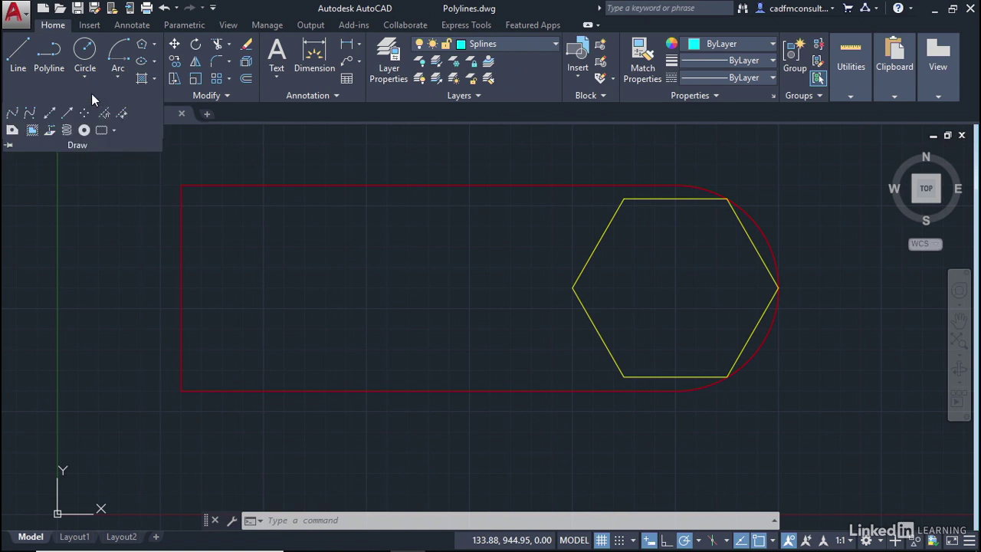
click(10, 146)
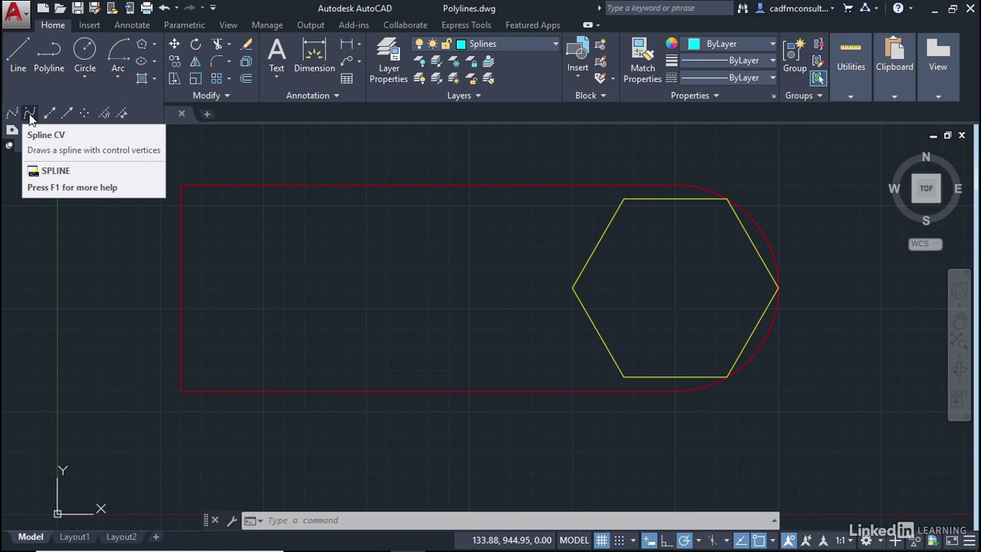
Step: Draw a control-vertices spline from the midpoint of the polyline's left edge through seven zigzag vertices to the hexagon's left corner
click(30, 115)
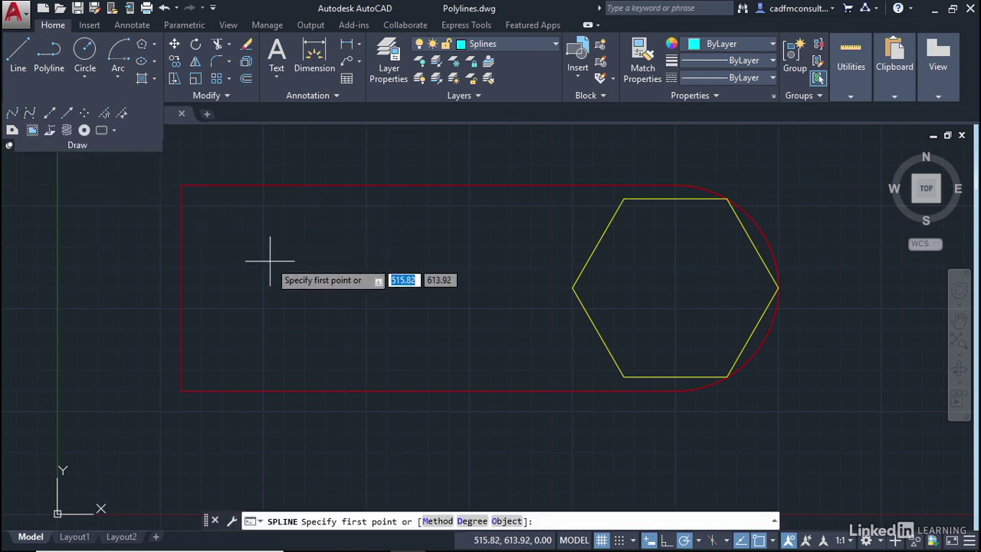
click(181, 287)
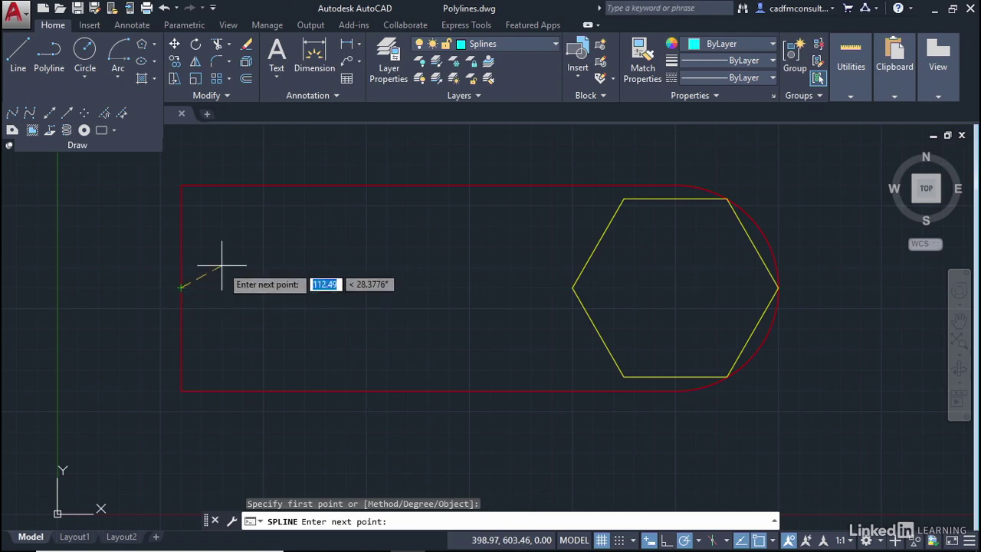
click(239, 230)
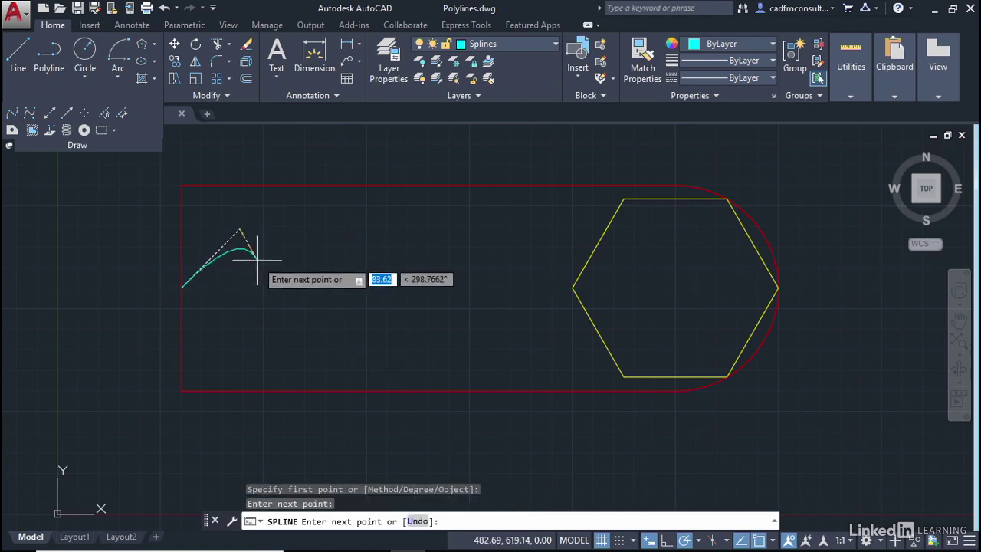
click(280, 344)
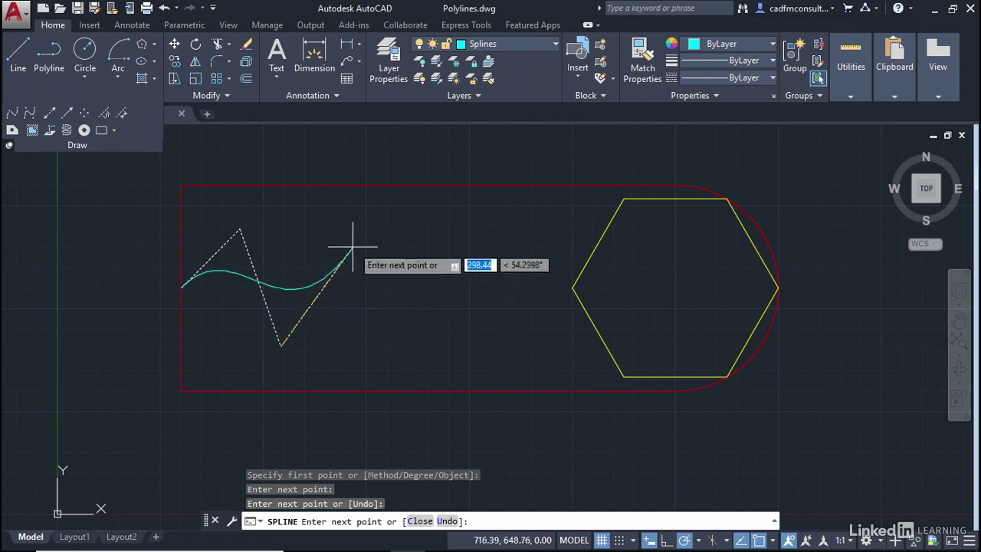
click(355, 222)
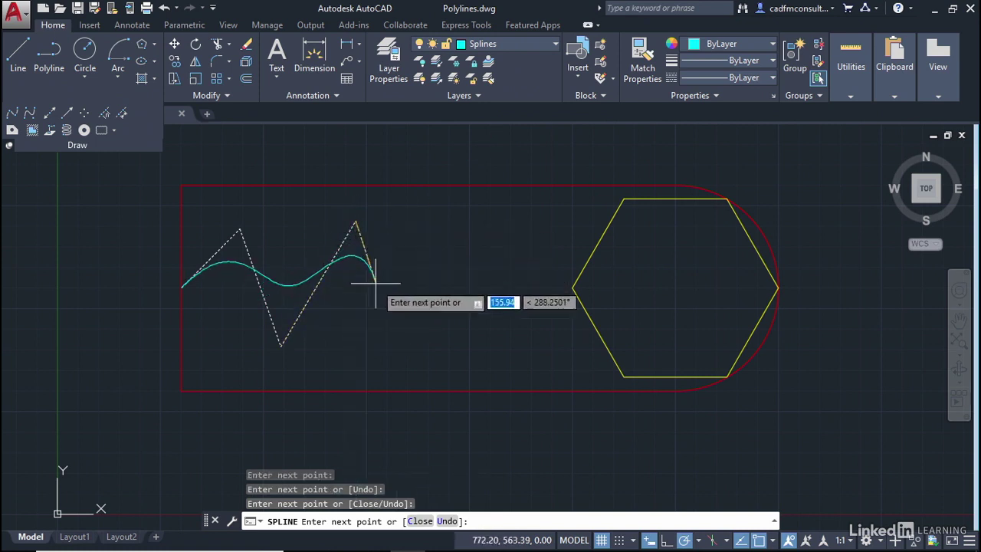
click(416, 354)
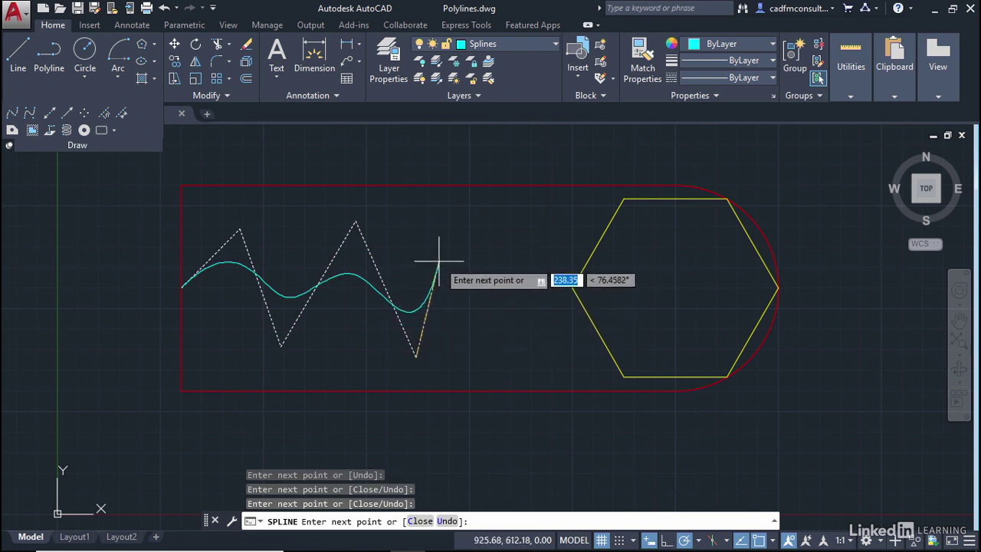
click(465, 222)
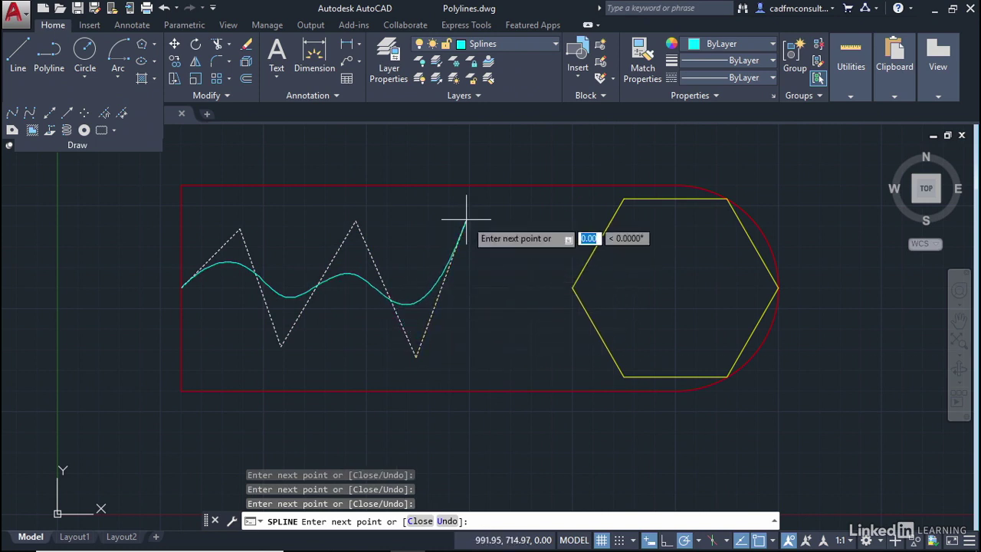
click(519, 342)
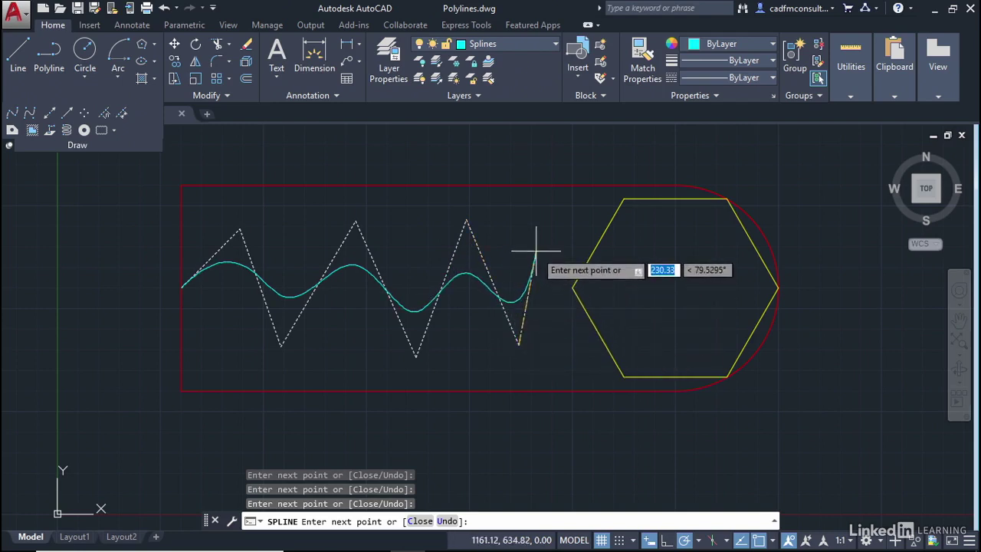
click(539, 243)
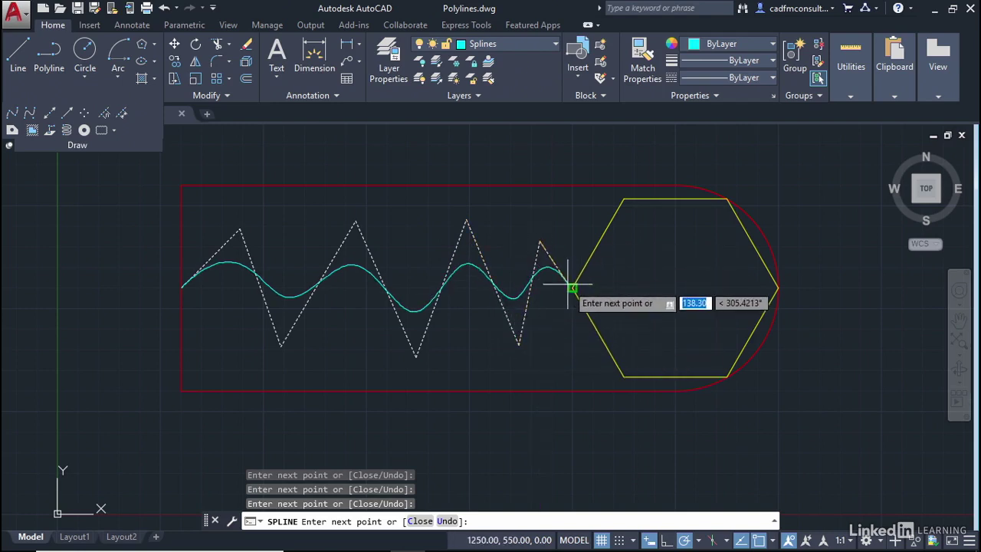
click(573, 288)
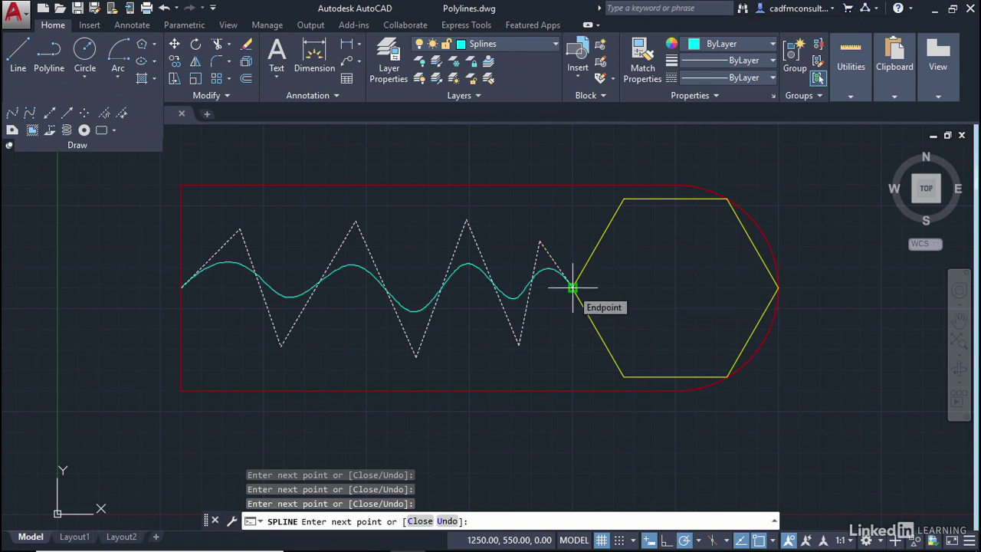
key(Return)
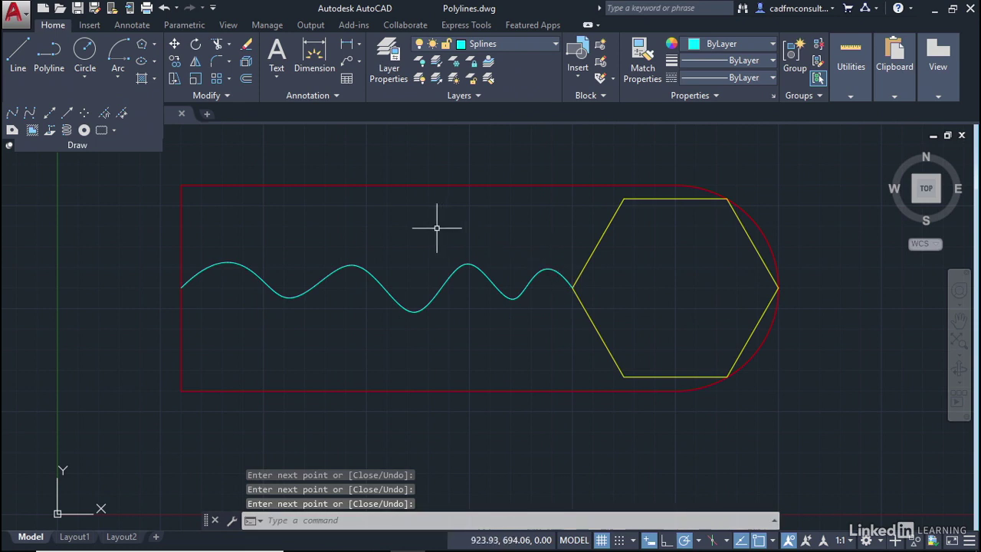
Step: Move the spline's second upper control vertex about 30 units to the left
click(362, 263)
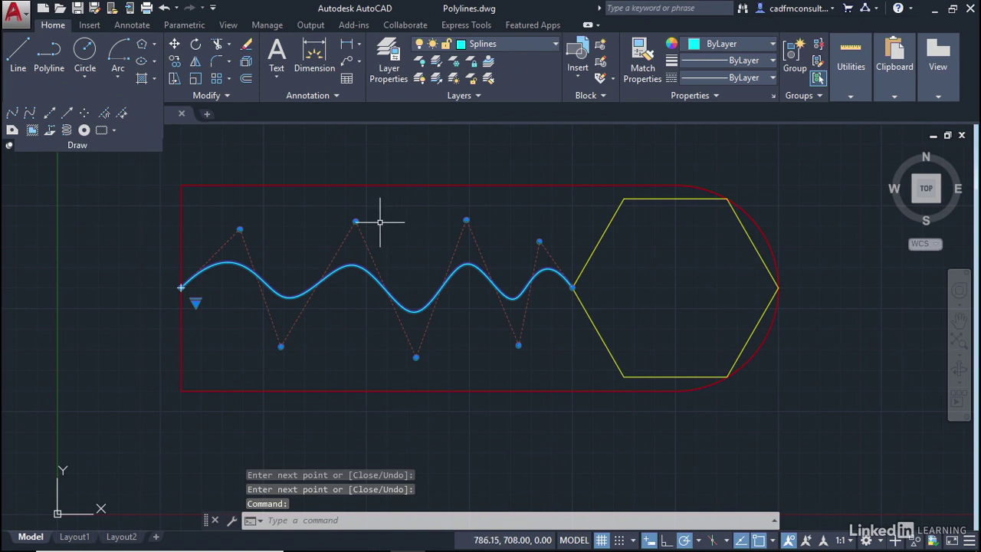
click(356, 223)
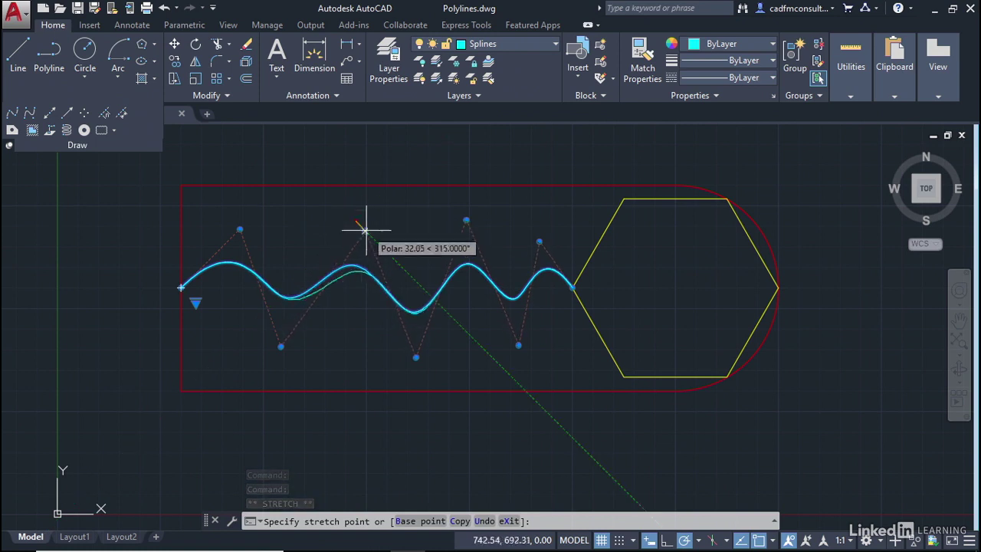
click(342, 221)
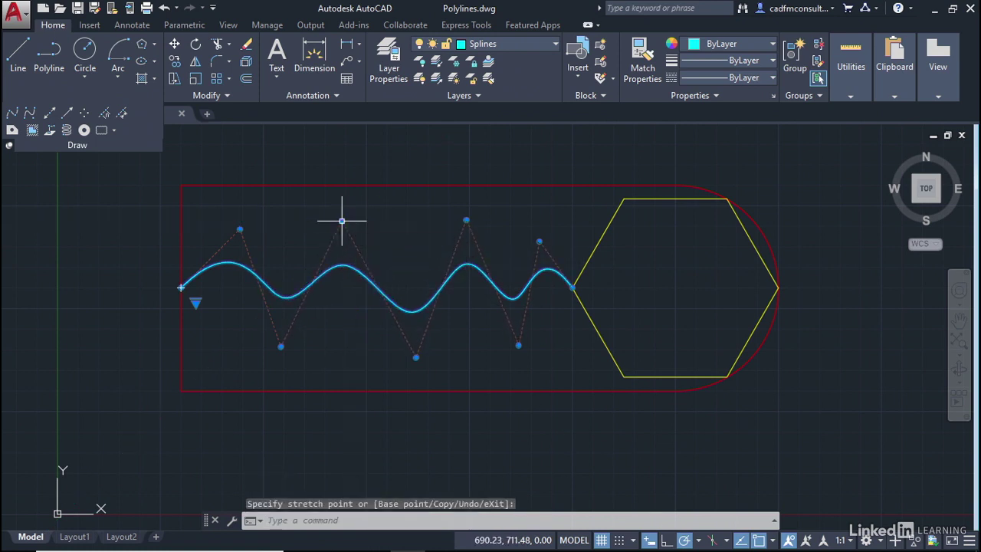
mouse_move(343, 223)
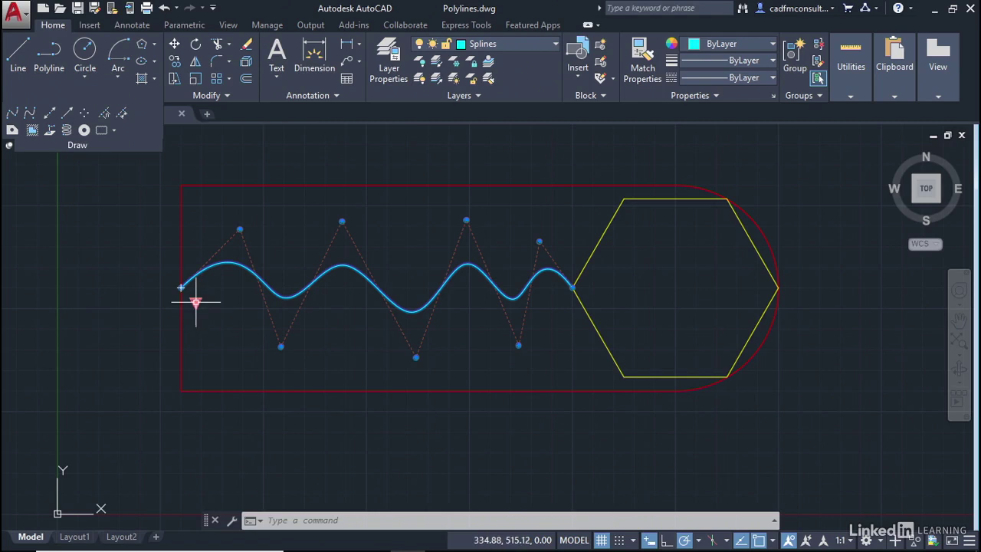
Step: Switch the spline to fit points and stretch the fit point at its second crest about 68 units straight up
mouse_move(196, 304)
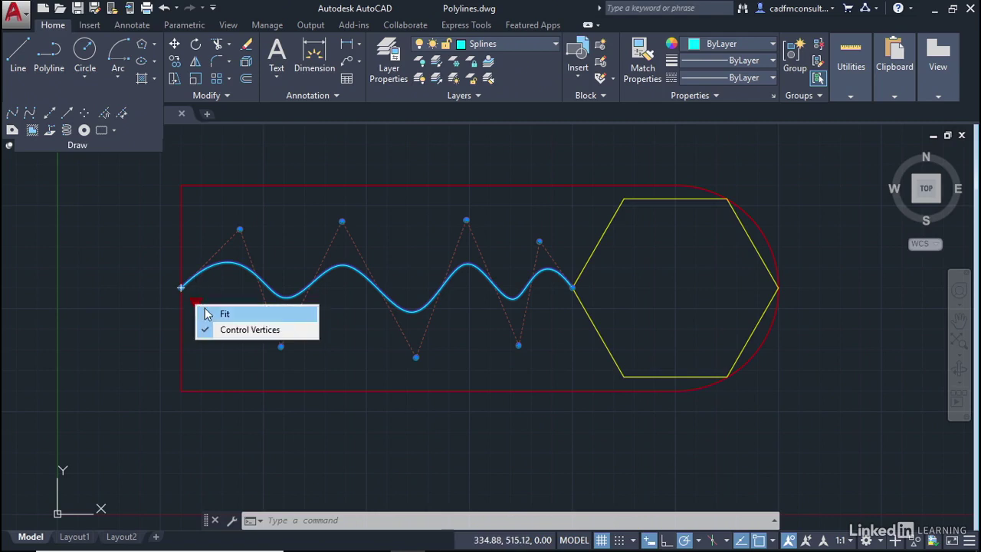
click(224, 316)
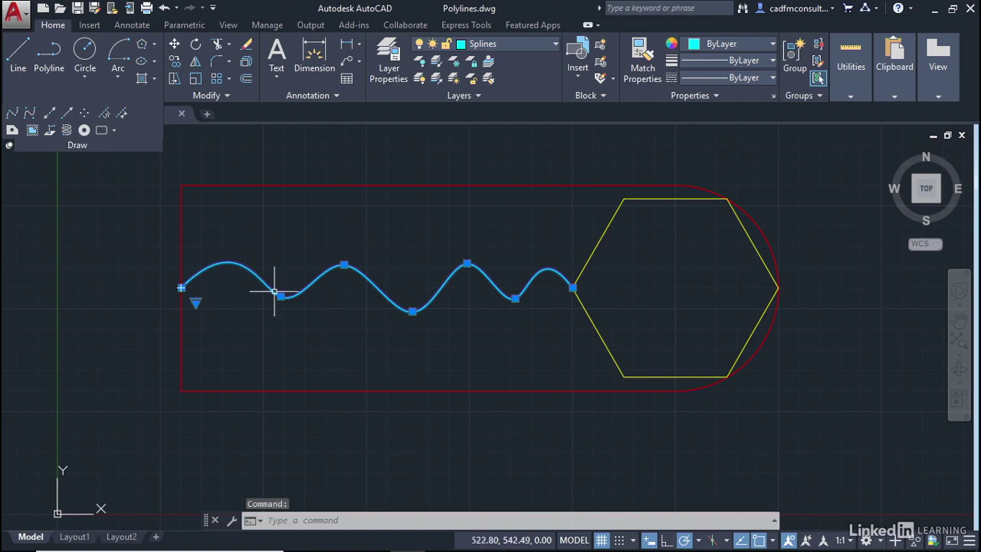
mouse_move(345, 266)
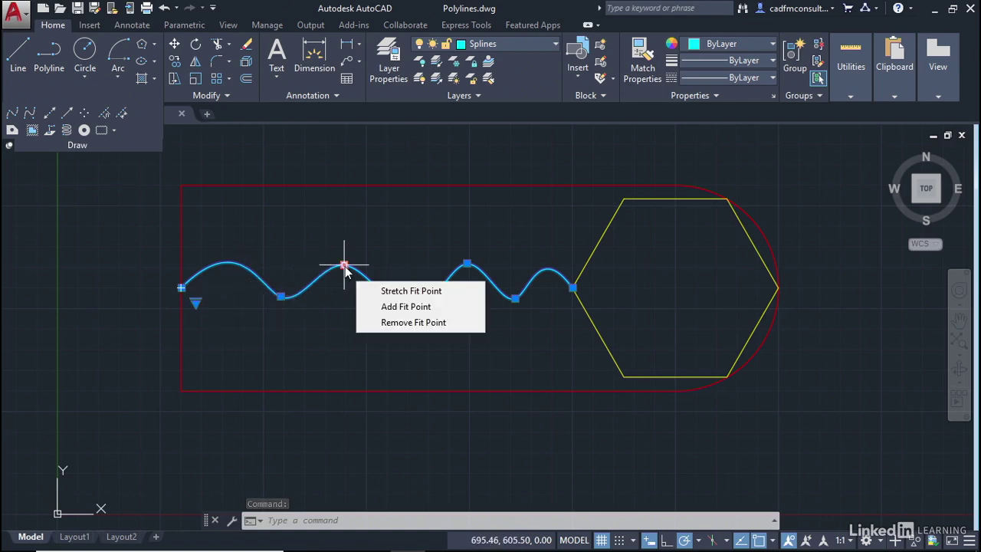
click(344, 265)
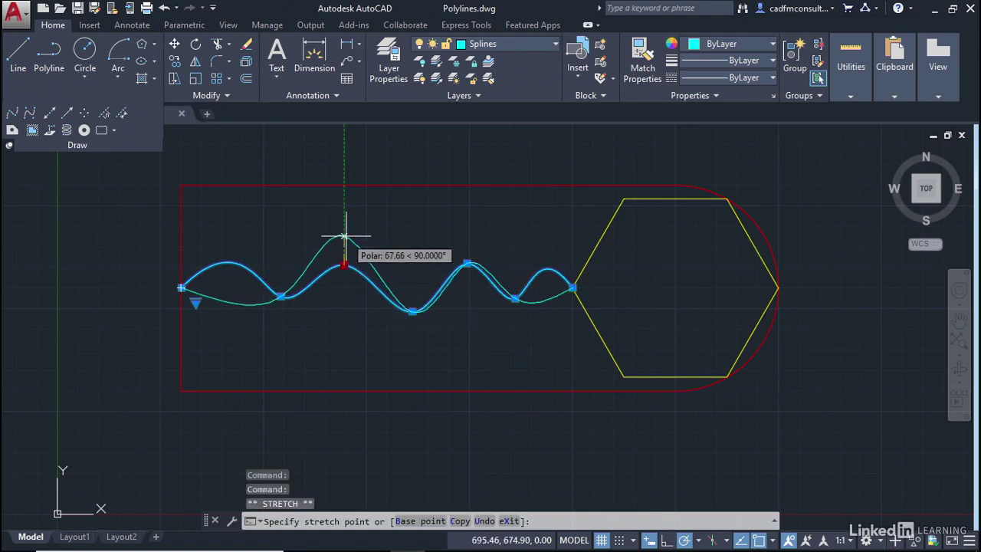
click(344, 236)
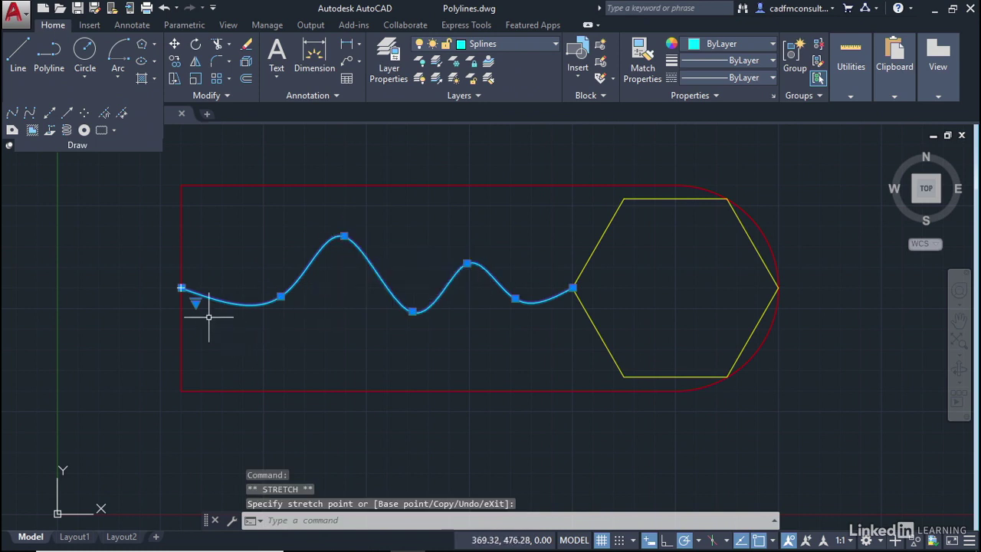
Step: Switch the spline back to control vertices and deselect it
mouse_move(197, 305)
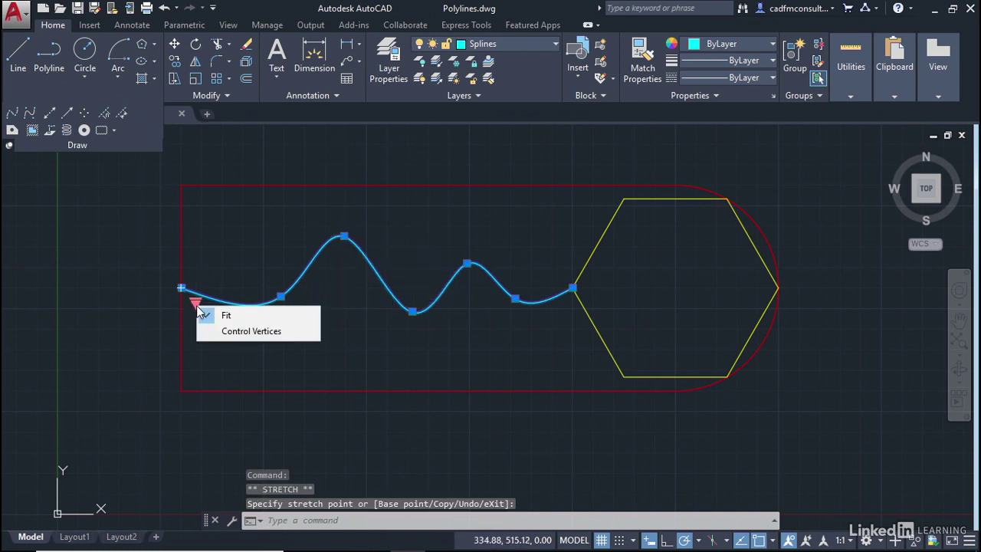
click(234, 332)
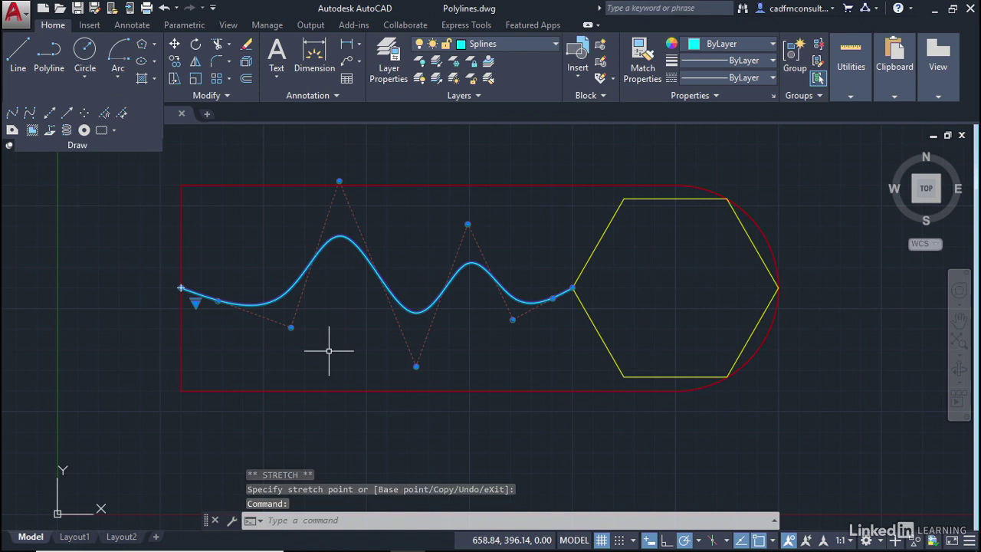
key(Escape)
key(Escape)
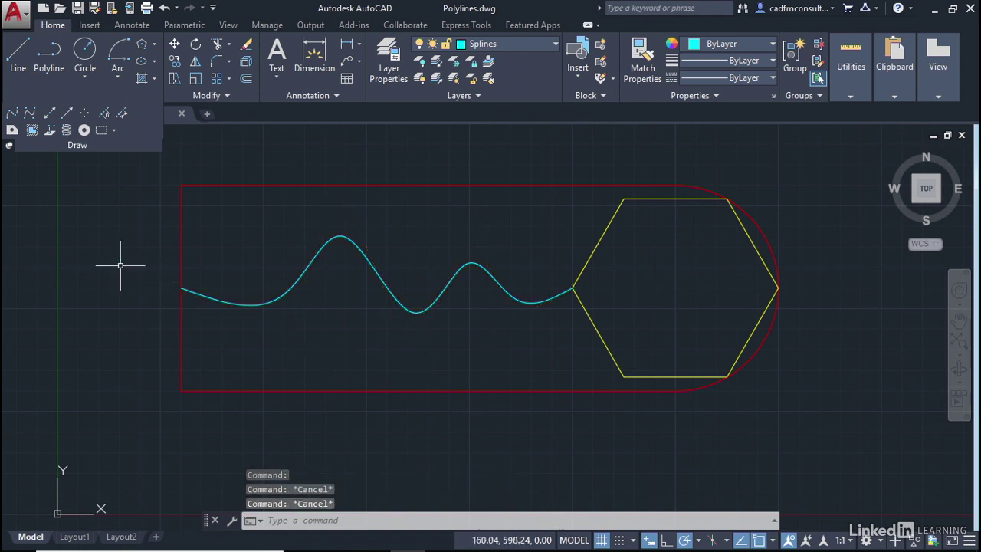